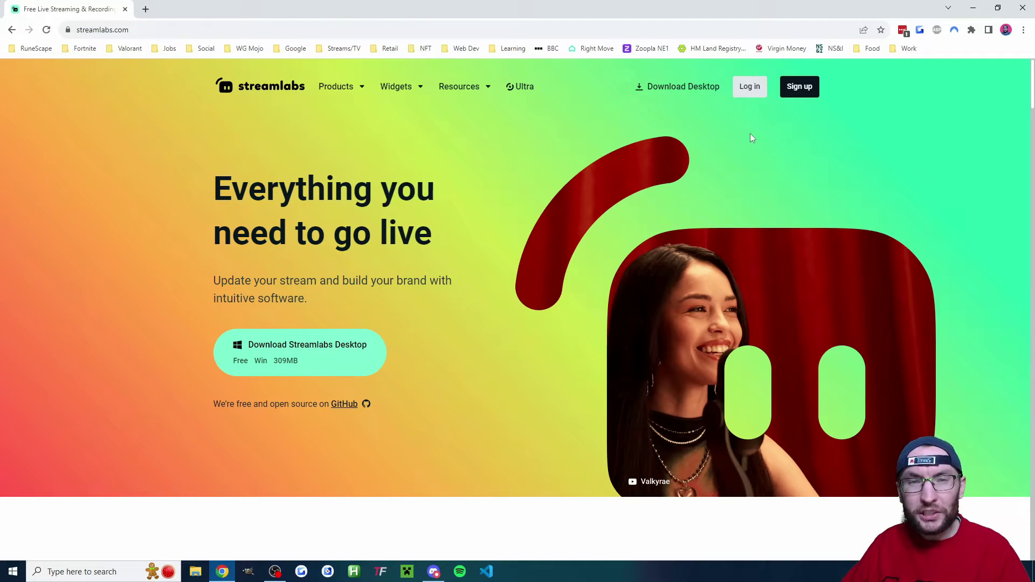
# - Open the Streamlabs login page from the streamlabs.com header
pyautogui.click(759, 93)
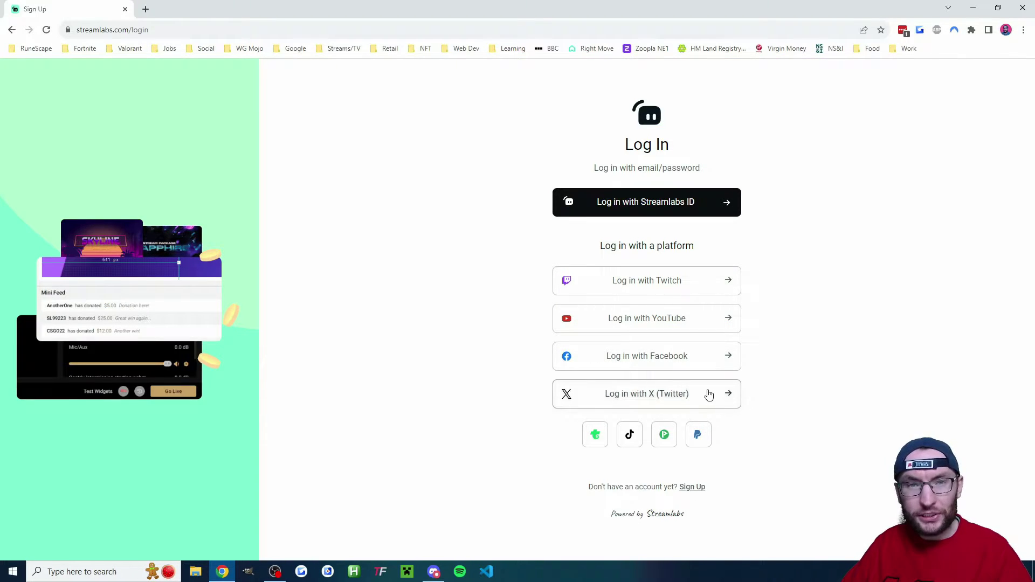
# - Sign in to Streamlabs with the X (Twitter) account
pyautogui.click(709, 395)
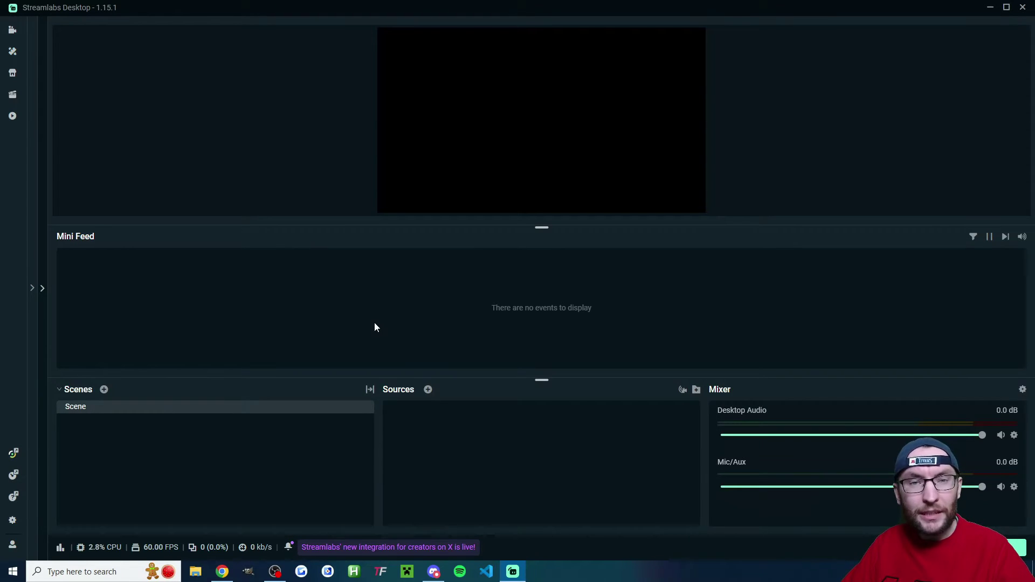
# - Check the Output video bitrate in Settings, leaving it at 6000
pyautogui.click(13, 521)
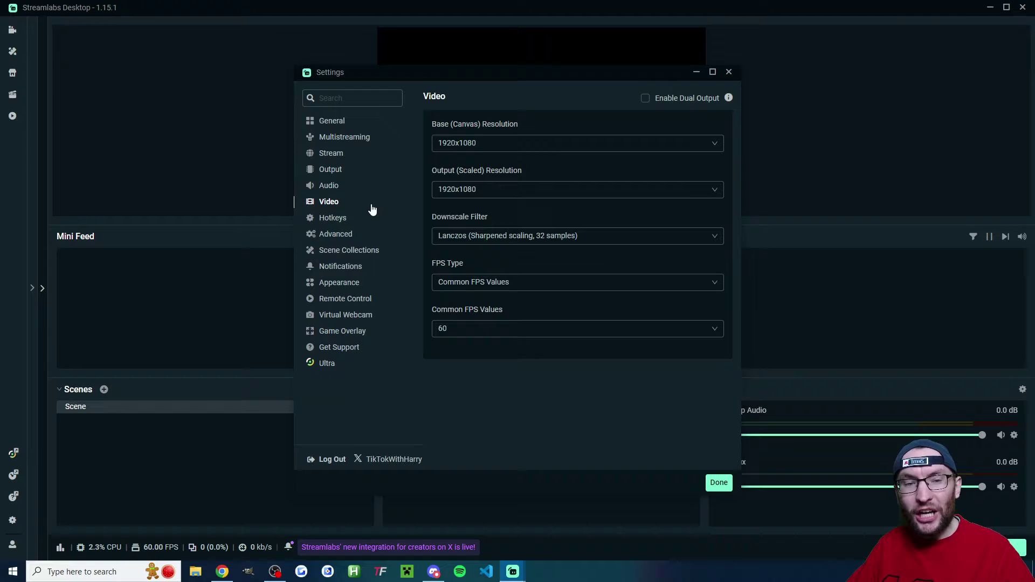
pyautogui.click(372, 169)
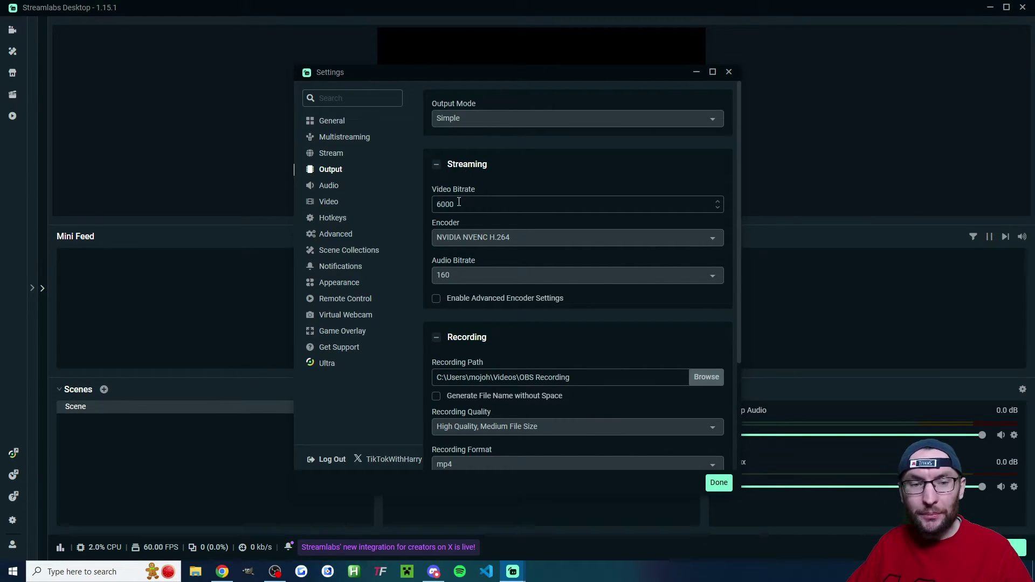
pyautogui.doubleClick(458, 203)
pyautogui.click(474, 207)
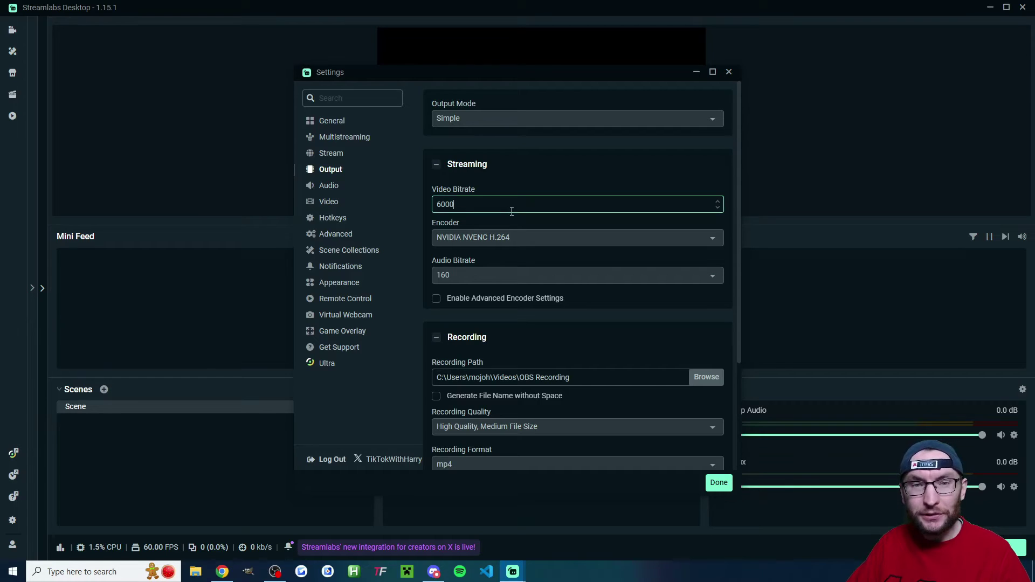
# - Set desktop audio to HyperX Cloud II Wireless speakers and the mic to HyperX Quadcast
pyautogui.click(395, 190)
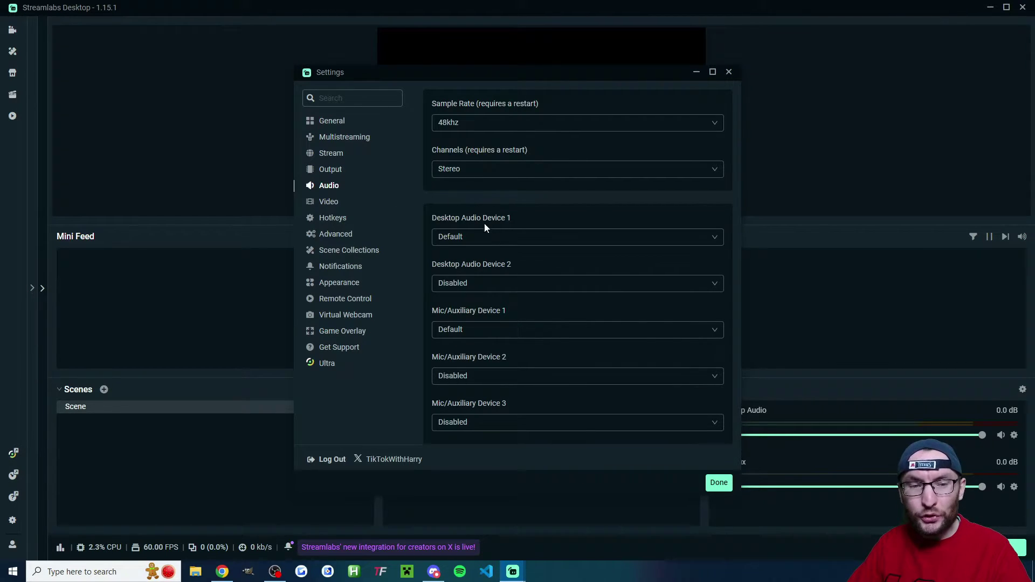
pyautogui.click(507, 243)
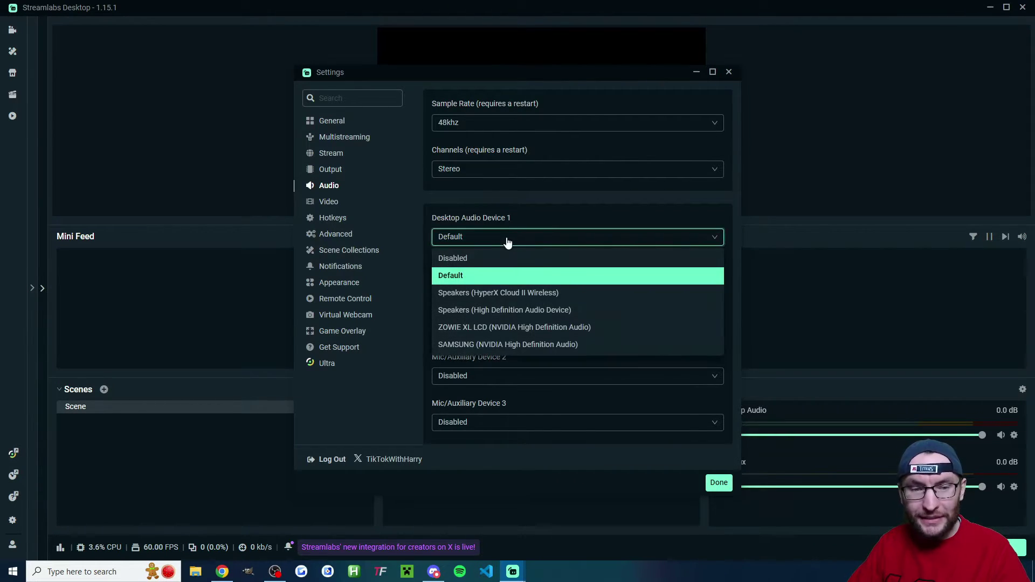
pyautogui.click(539, 293)
pyautogui.click(495, 336)
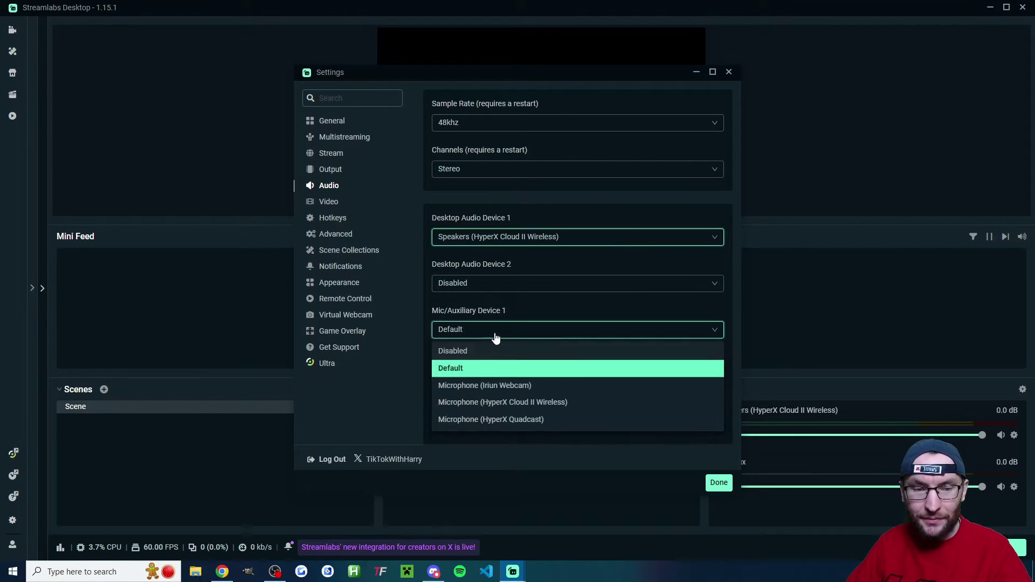
pyautogui.click(531, 420)
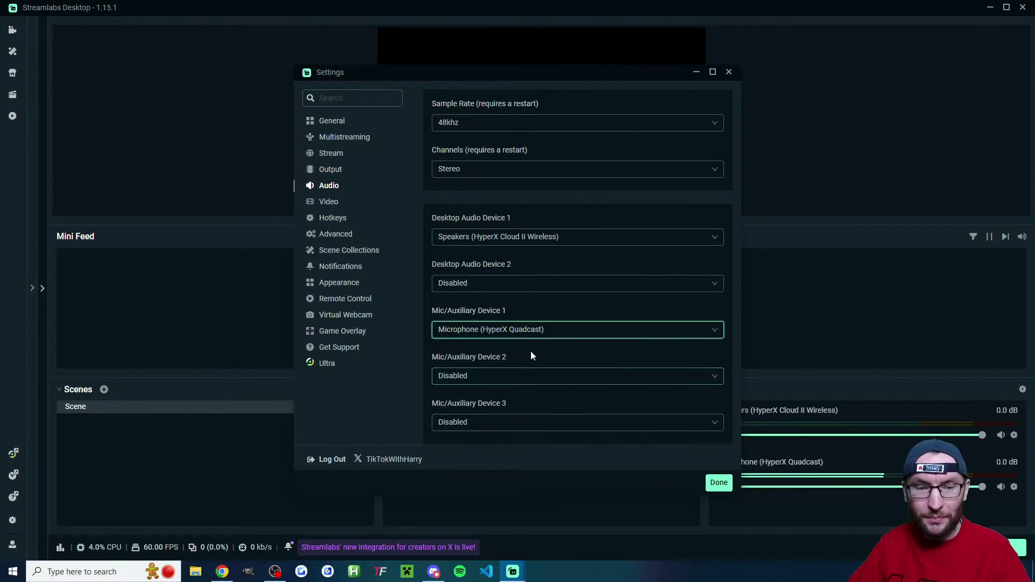
pyautogui.click(717, 482)
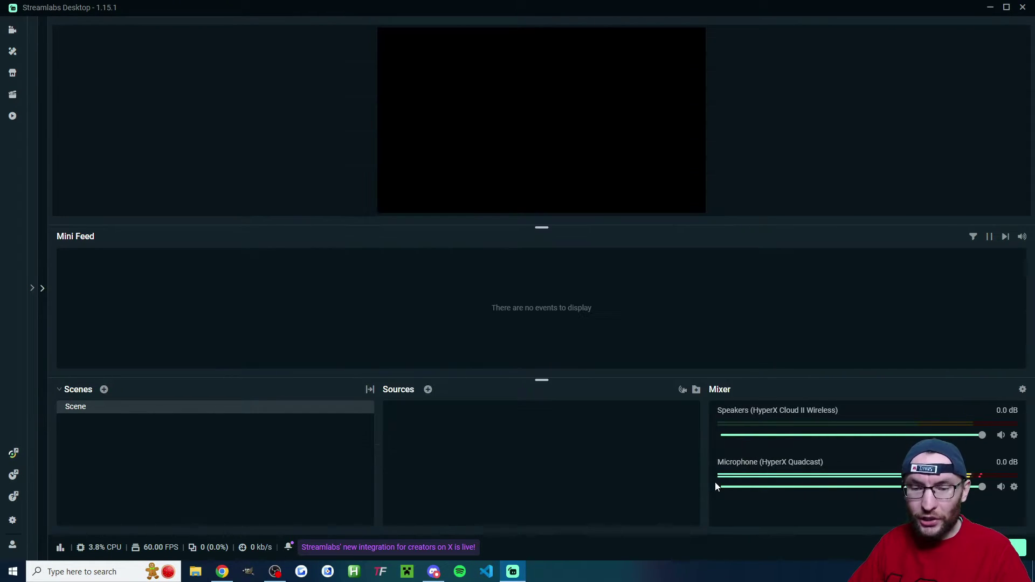
# - Add a Noise Suppression filter using the RNNoise method to the HyperX Quadcast mic
pyautogui.click(1013, 488)
pyautogui.moveTo(969, 376)
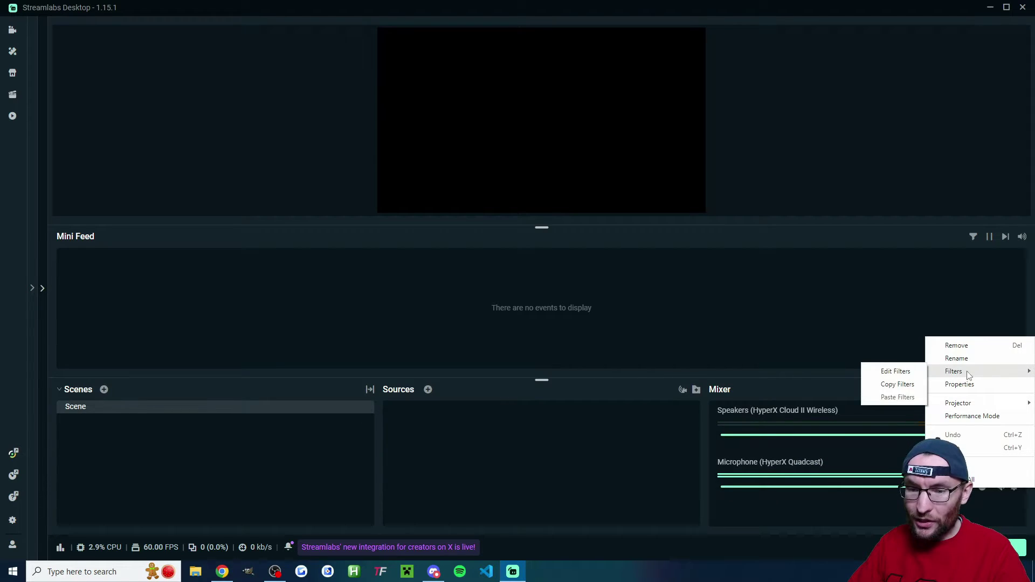
pyautogui.click(895, 371)
pyautogui.click(335, 200)
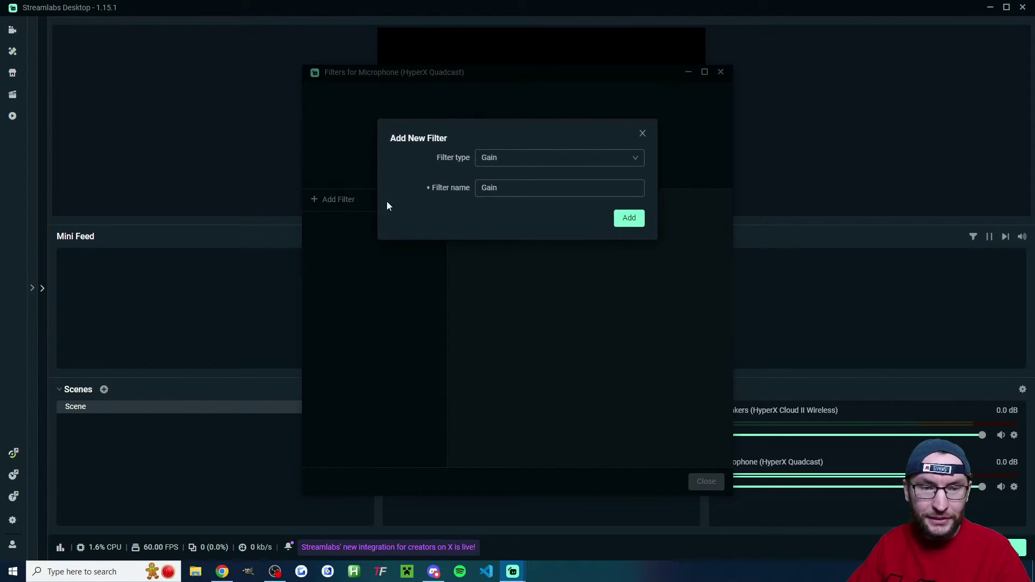
pyautogui.click(534, 162)
pyautogui.click(536, 200)
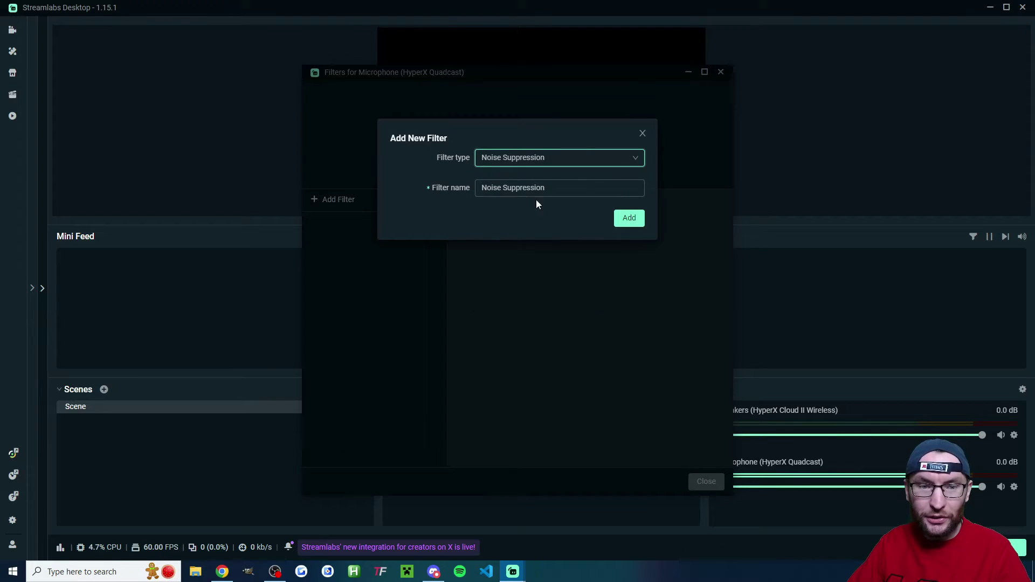
pyautogui.click(628, 218)
pyautogui.click(639, 211)
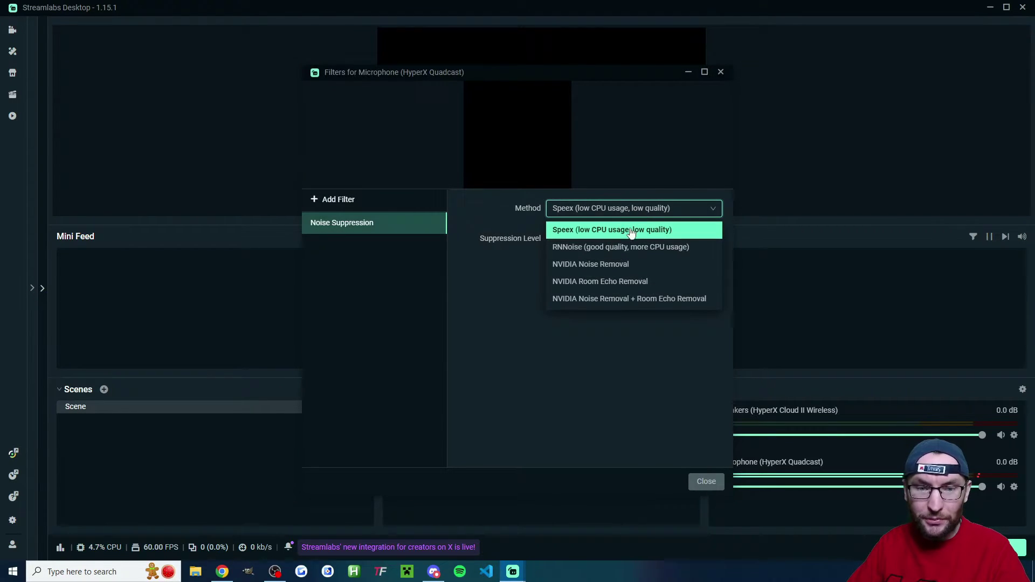
pyautogui.click(611, 248)
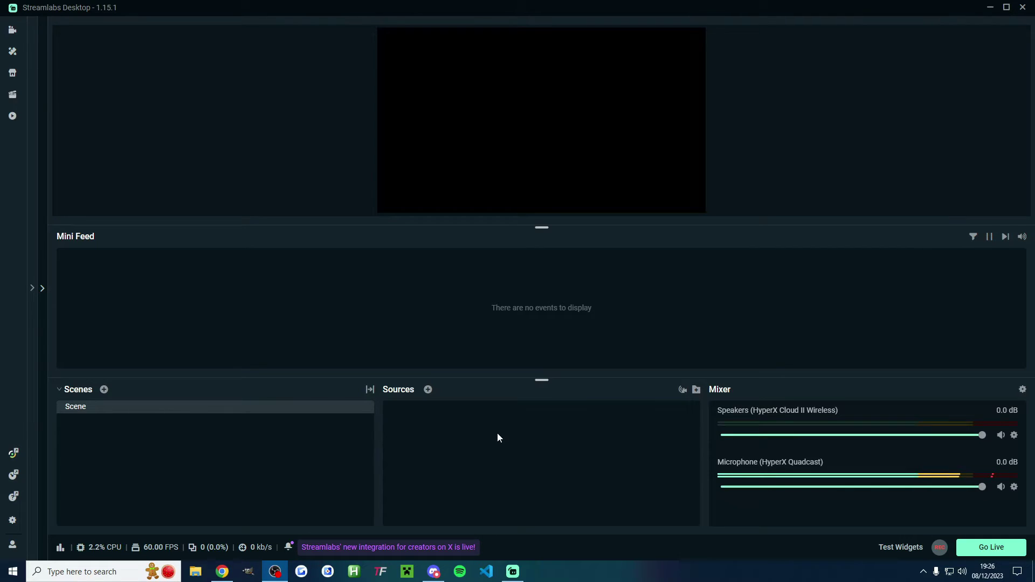
# - Add a Display Capture source named 'Display Capture' capturing Display 3
pyautogui.click(428, 390)
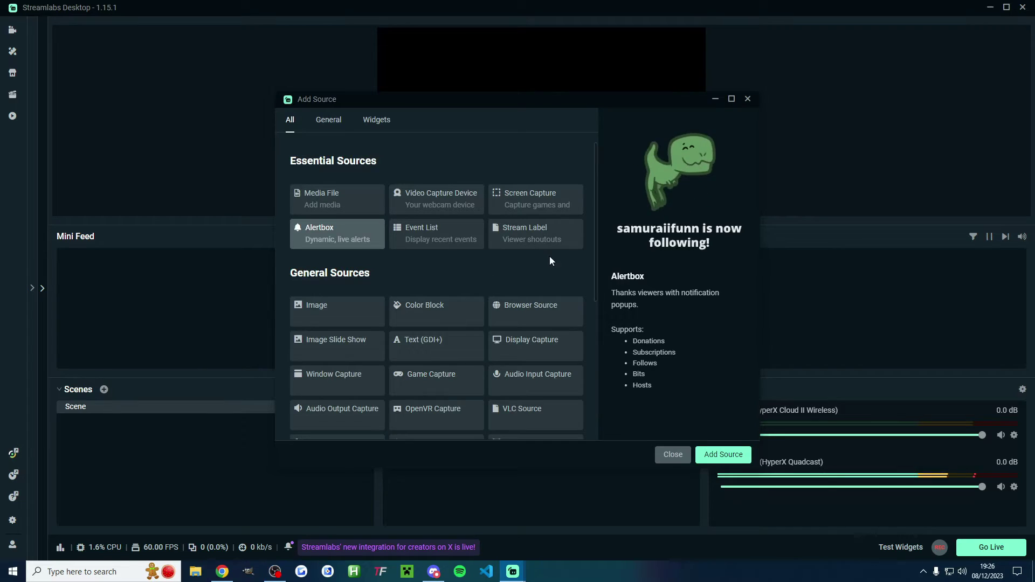
pyautogui.scroll(-2, 548, 259)
pyautogui.click(539, 241)
pyautogui.click(723, 454)
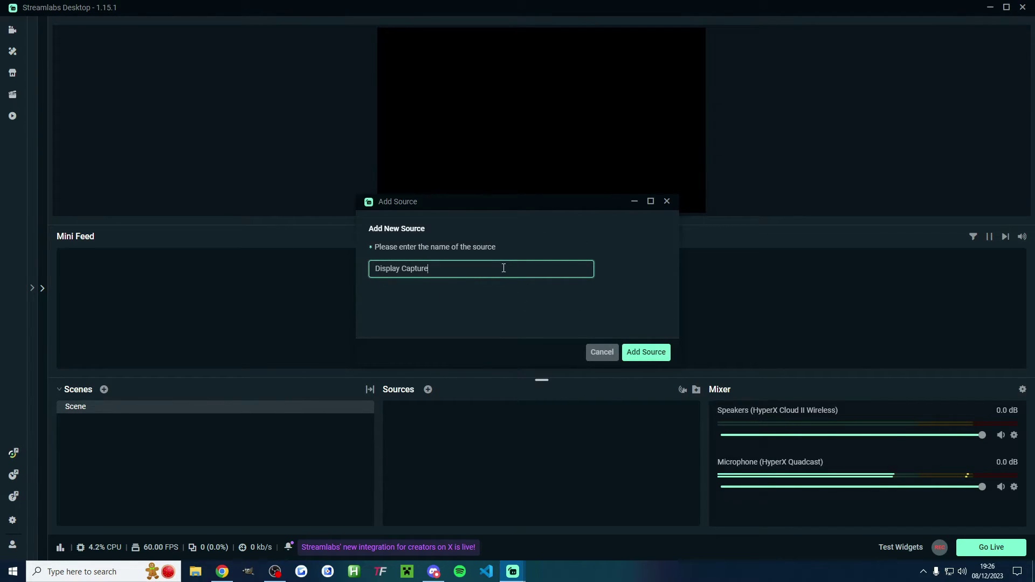
pyautogui.click(650, 354)
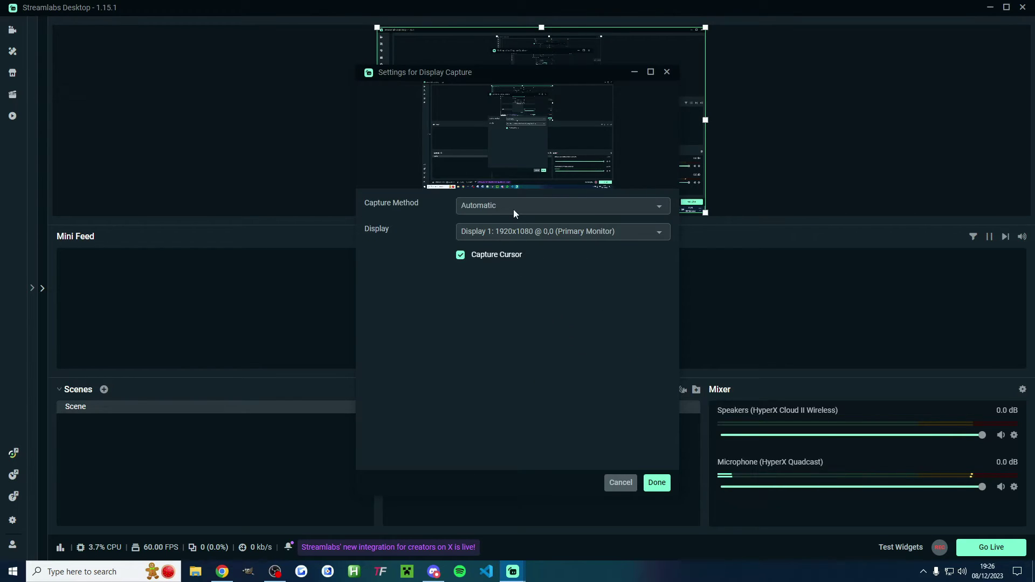
pyautogui.click(562, 231)
pyautogui.click(523, 292)
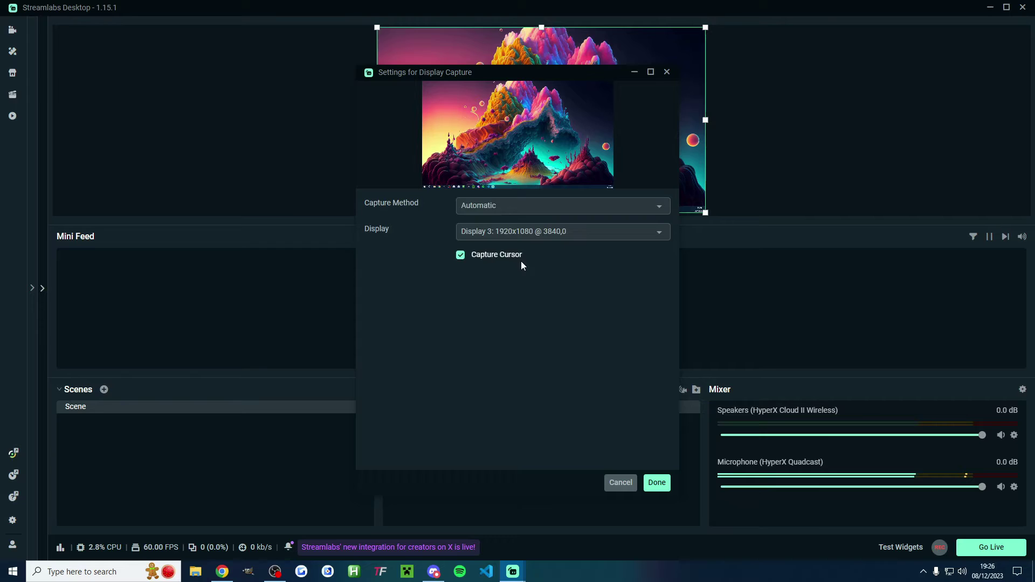
pyautogui.click(657, 482)
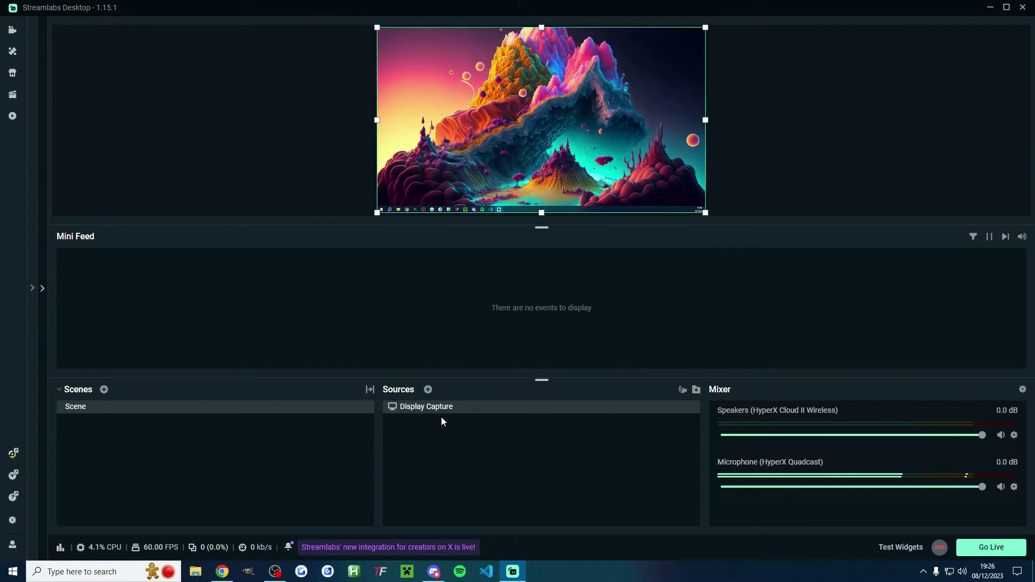
# - Keep the capture at full size, deselect it, and enlarge the preview area
pyautogui.moveTo(703, 212)
pyautogui.mouseDown()
pyautogui.moveTo(650, 178)
pyautogui.moveTo(705, 213)
pyautogui.mouseUp()
pyautogui.click(534, 276)
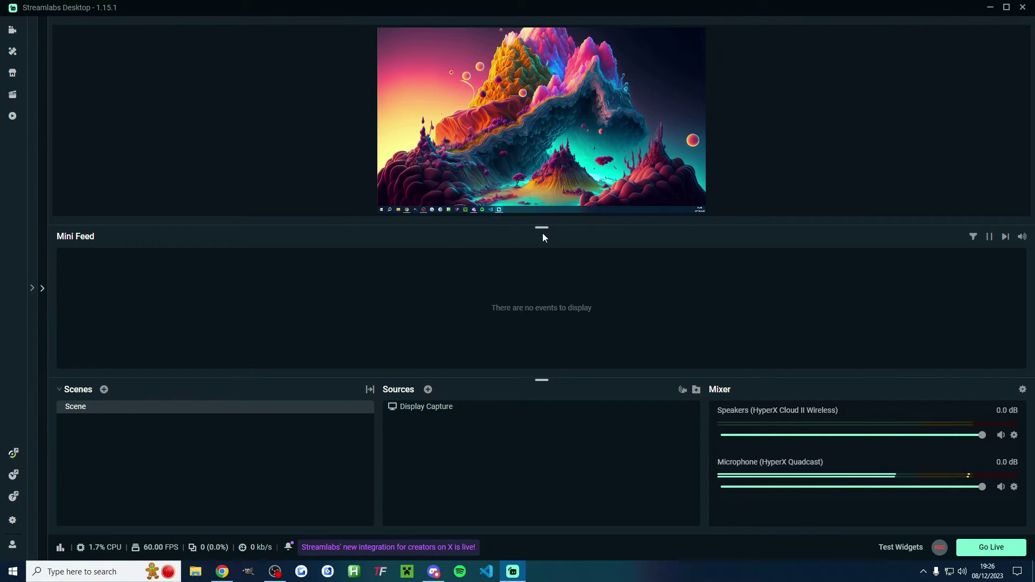
pyautogui.moveTo(542, 227); pyautogui.dragTo(542, 420)
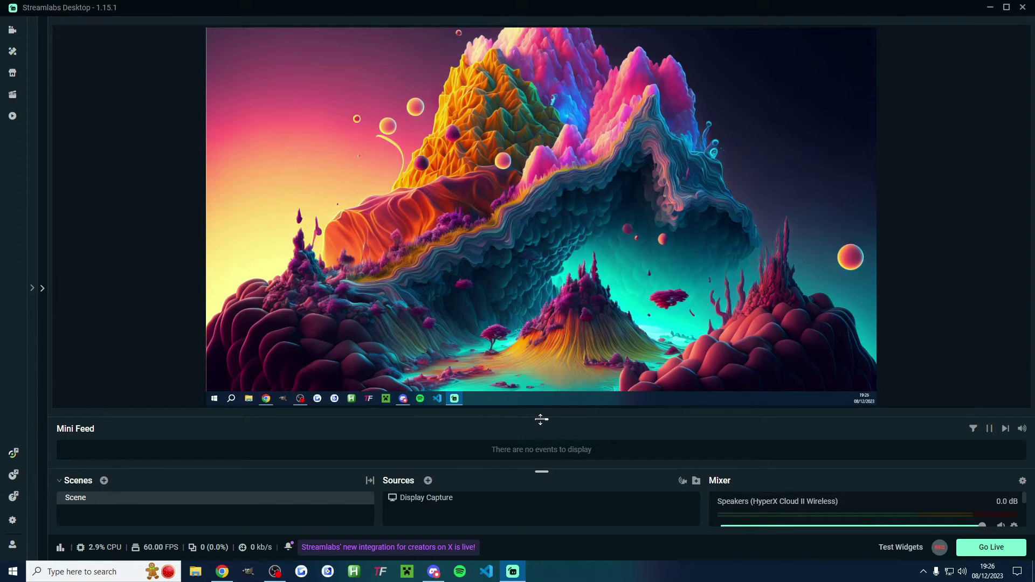
# - Add a Video Capture Device source using the Logitech StreamCam
pyautogui.click(428, 481)
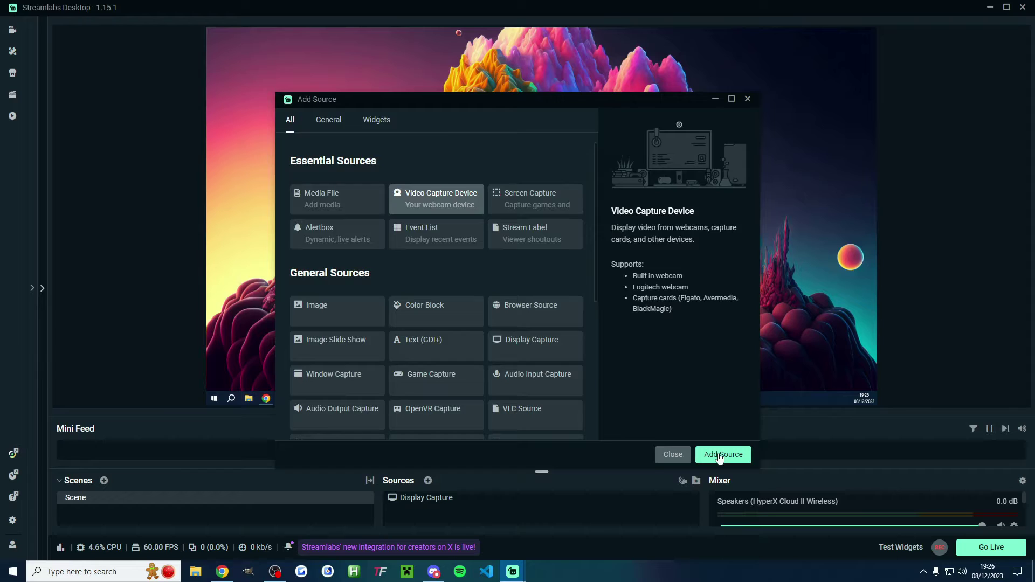
pyautogui.click(720, 455)
pyautogui.click(646, 352)
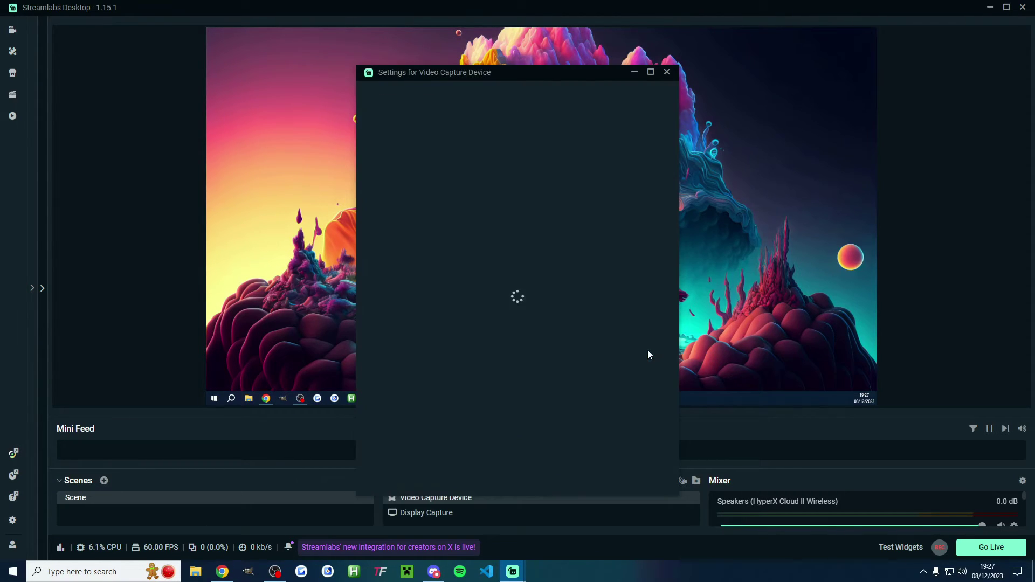
pyautogui.click(560, 211)
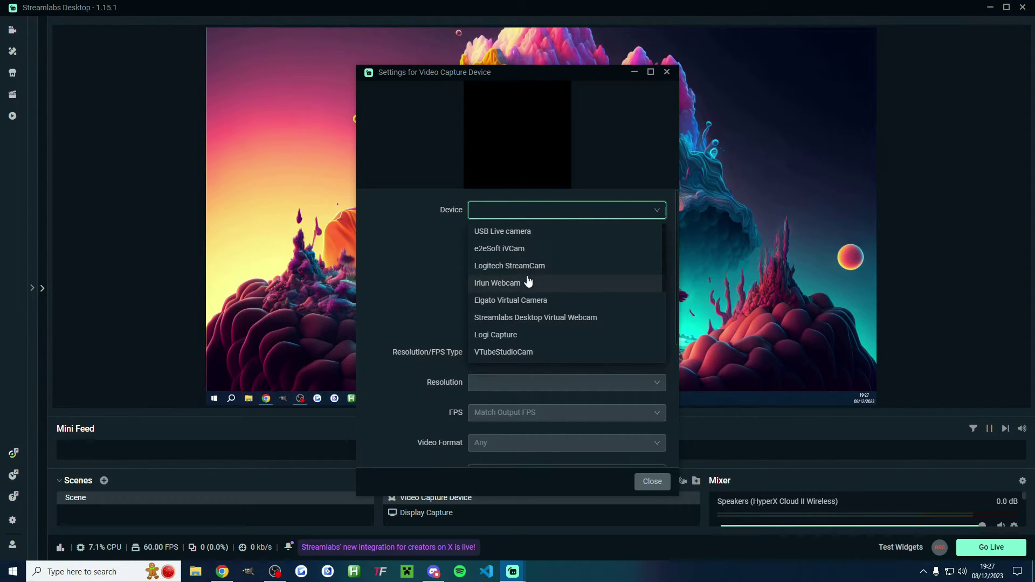
pyautogui.click(522, 283)
pyautogui.click(545, 212)
pyautogui.click(532, 267)
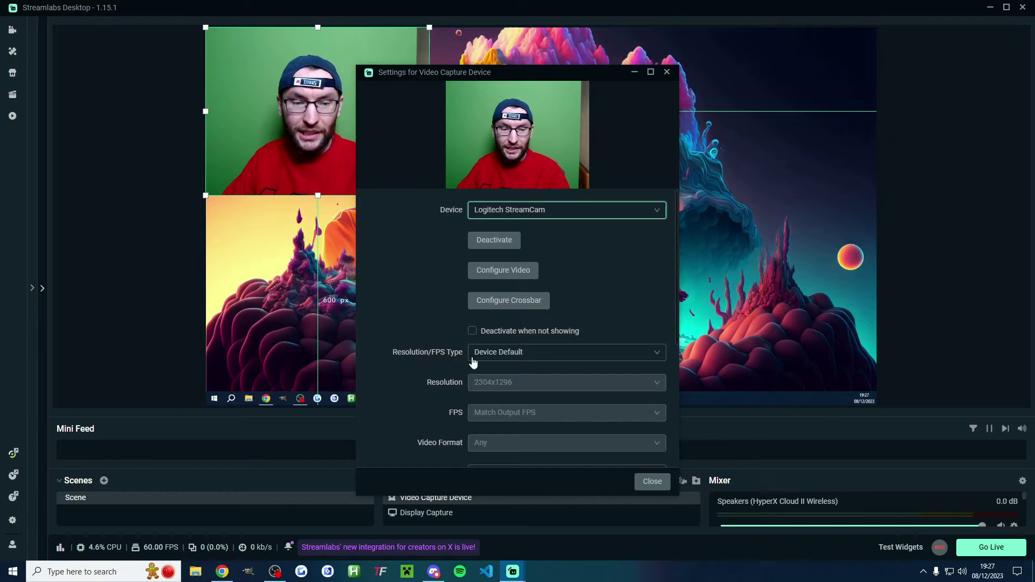
# - Set the webcam to Custom resolution 1920x1080 at 60 FPS
pyautogui.click(555, 359)
pyautogui.click(494, 391)
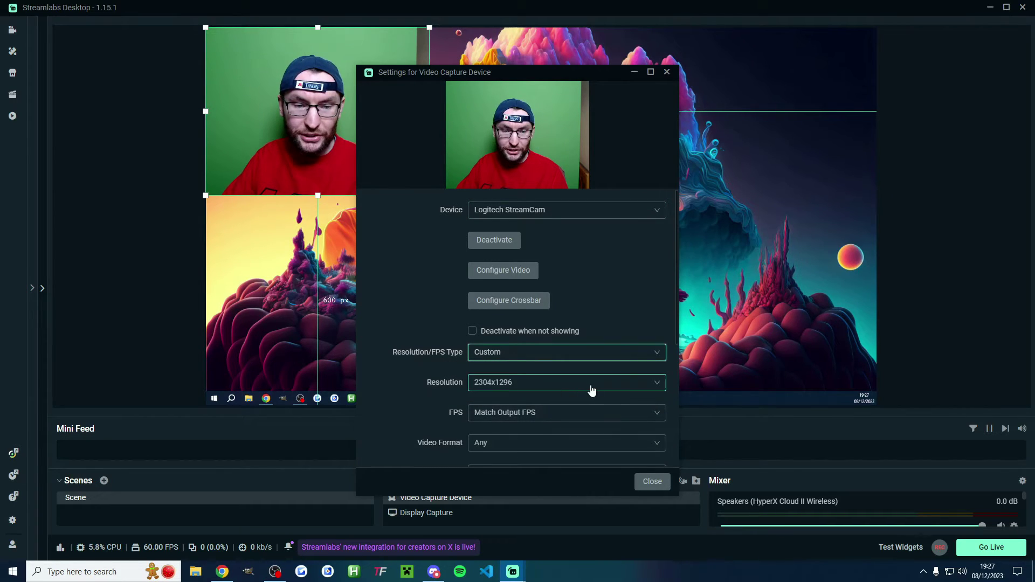
pyautogui.click(549, 387)
pyautogui.click(507, 255)
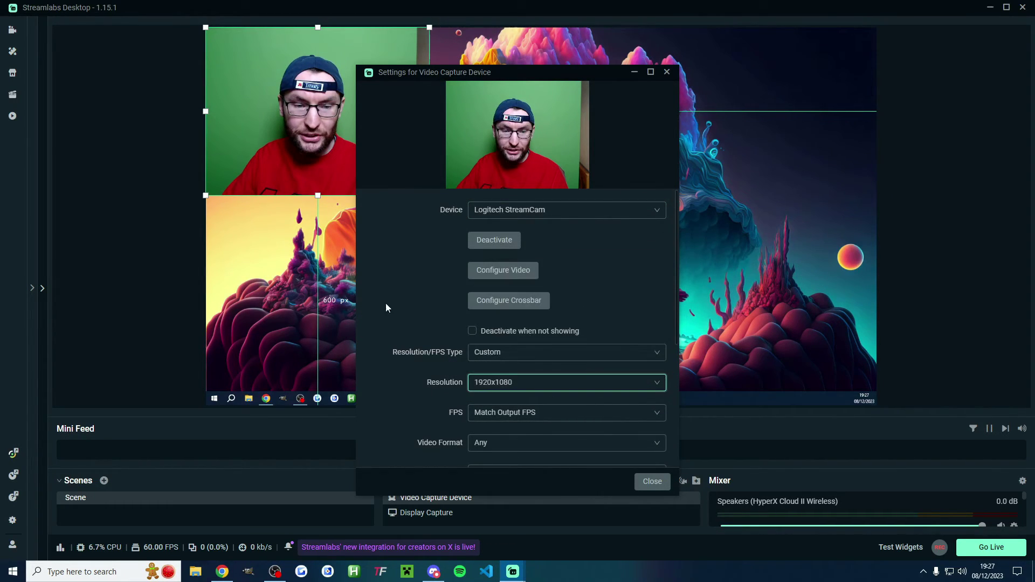
pyautogui.scroll(-3, 428, 290)
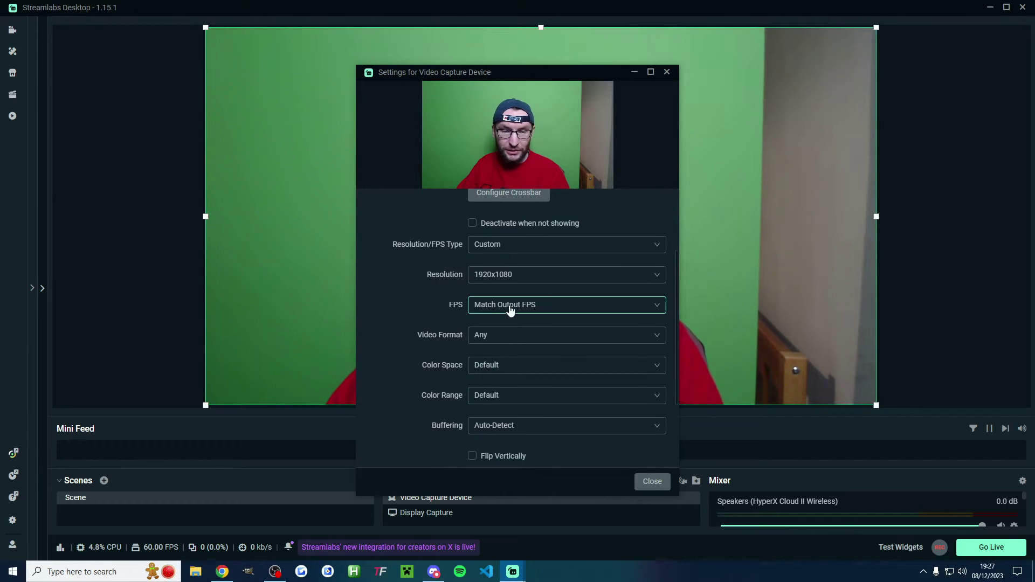
pyautogui.click(541, 305)
pyautogui.click(479, 361)
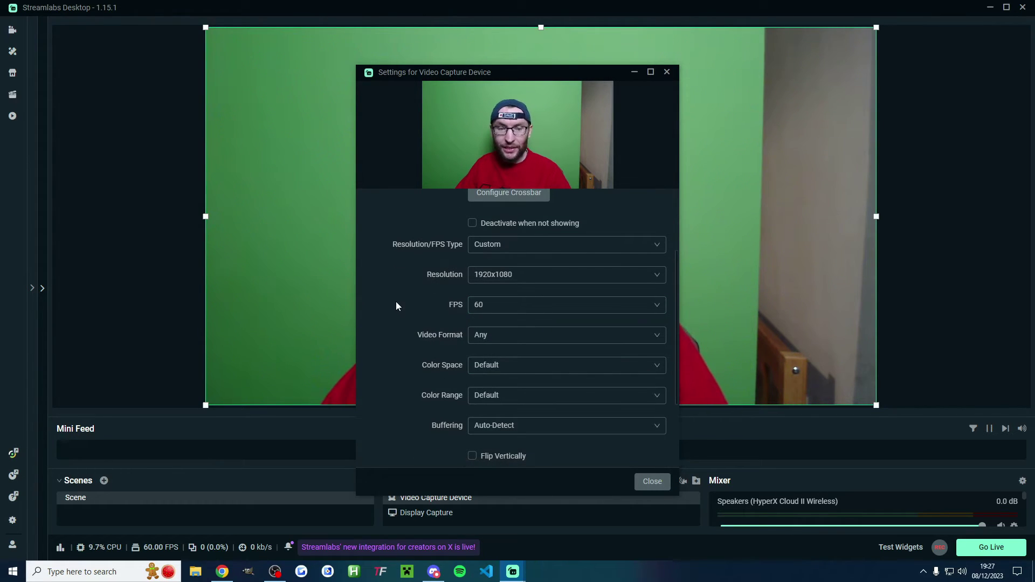
pyautogui.scroll(-3, 413, 305)
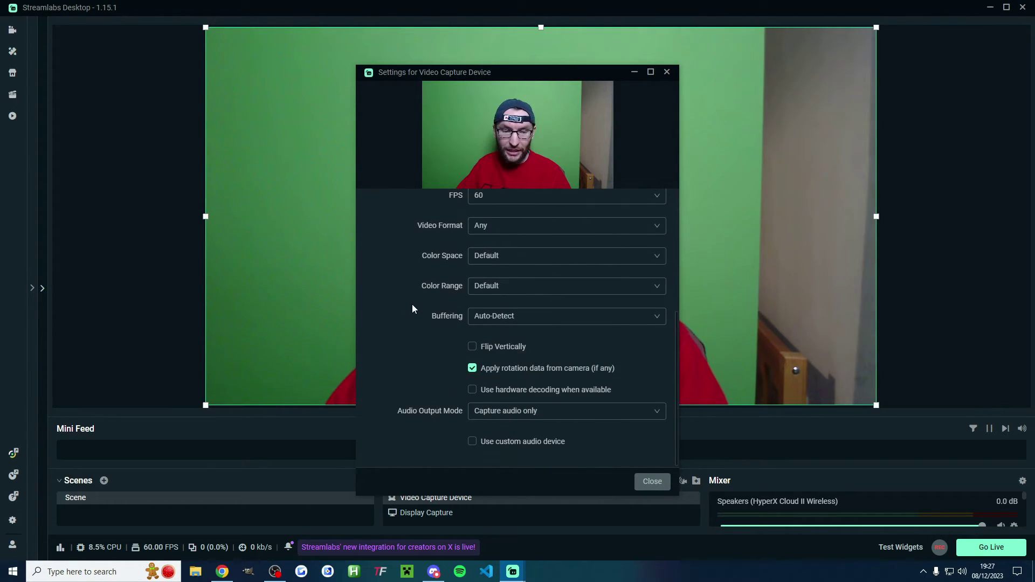
pyautogui.click(652, 481)
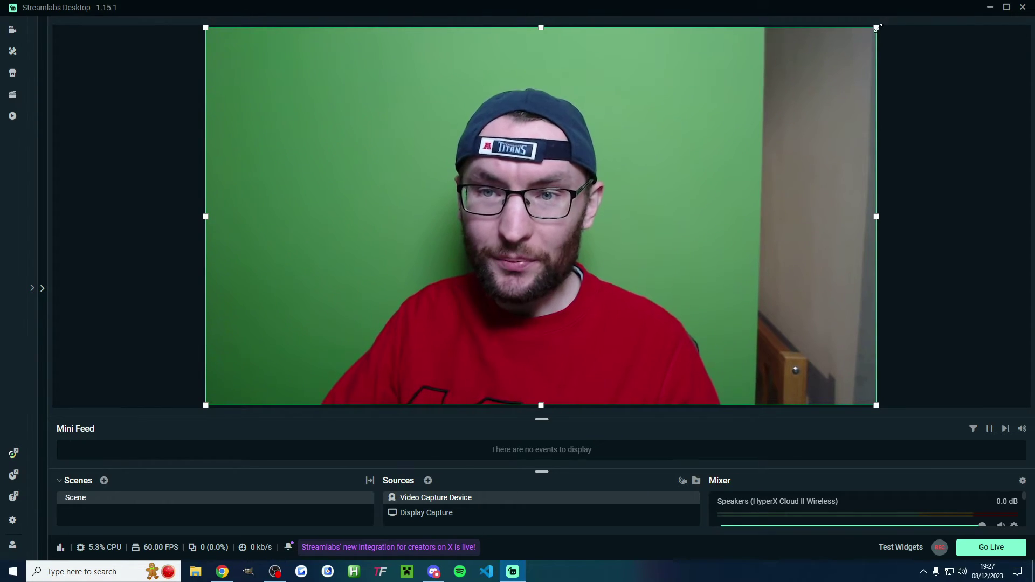
# - Shrink the webcam to a small left-edge overlay and centre it vertically
pyautogui.moveTo(876, 27); pyautogui.dragTo(255, 204)
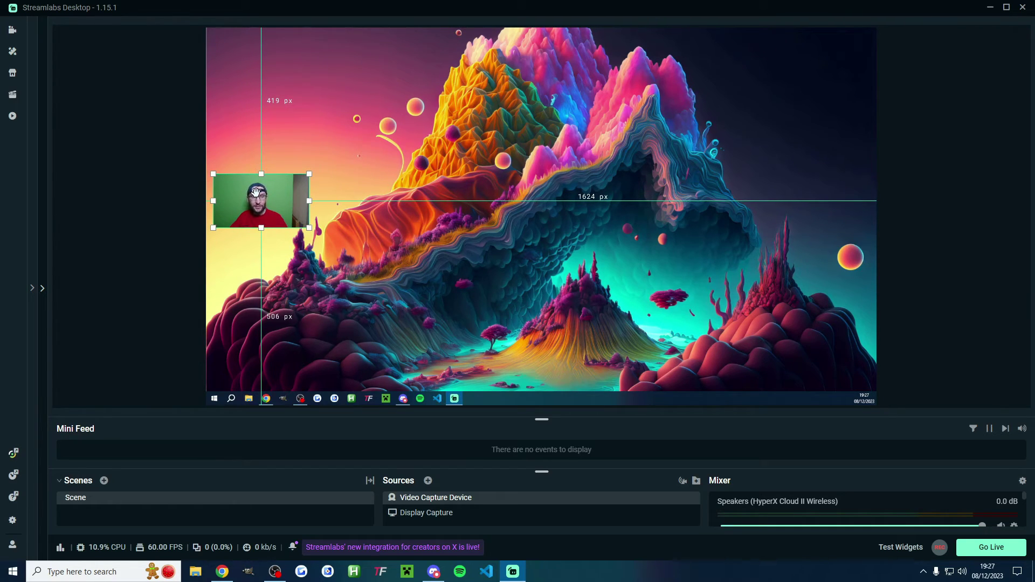
pyautogui.rightClick(257, 197)
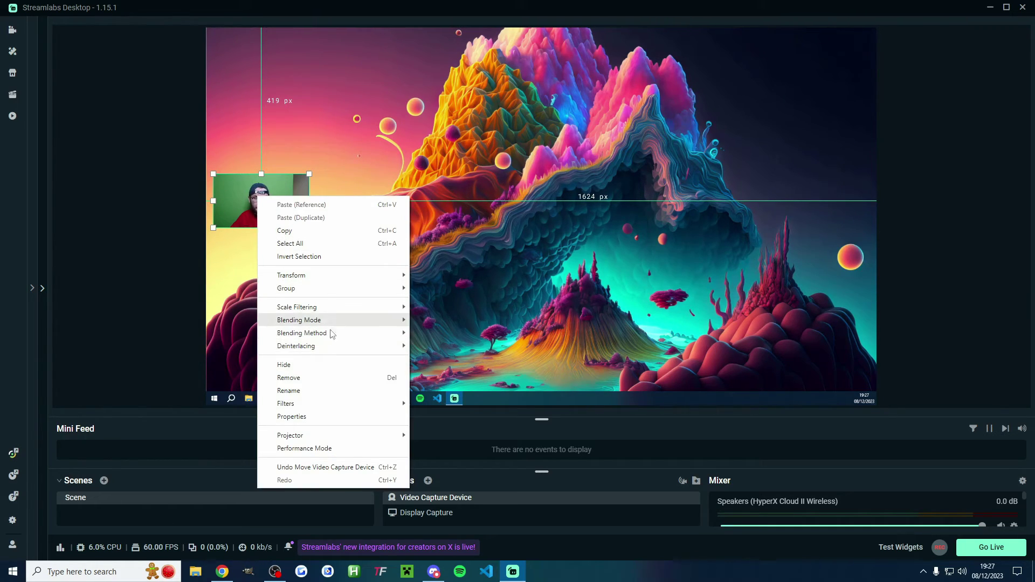
pyautogui.moveTo(330, 275)
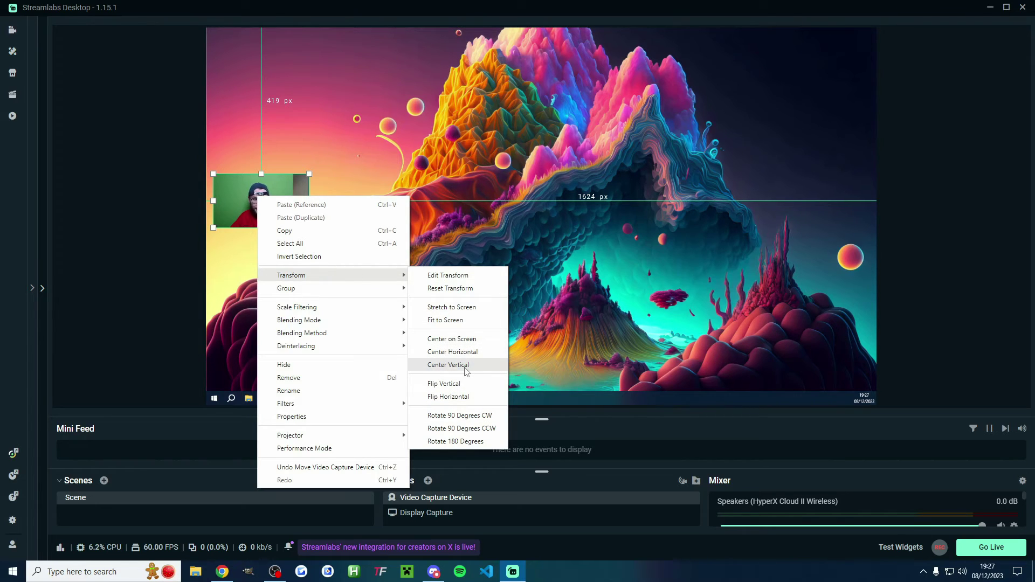
pyautogui.click(463, 365)
pyautogui.click(926, 288)
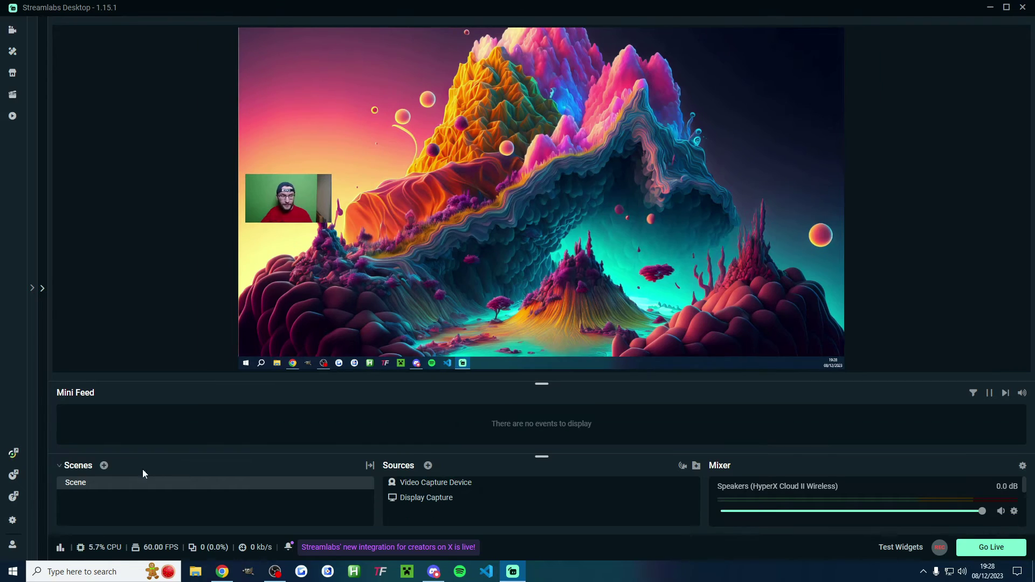
# - Create a new scene named 'Camera Only'
pyautogui.click(105, 466)
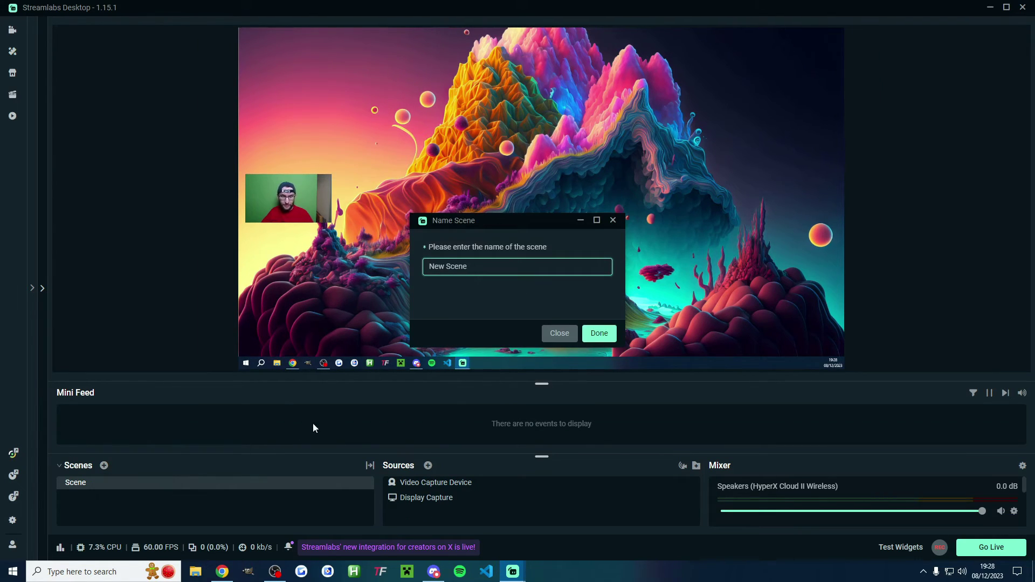
pyautogui.hotkey('ctrl', 'a')
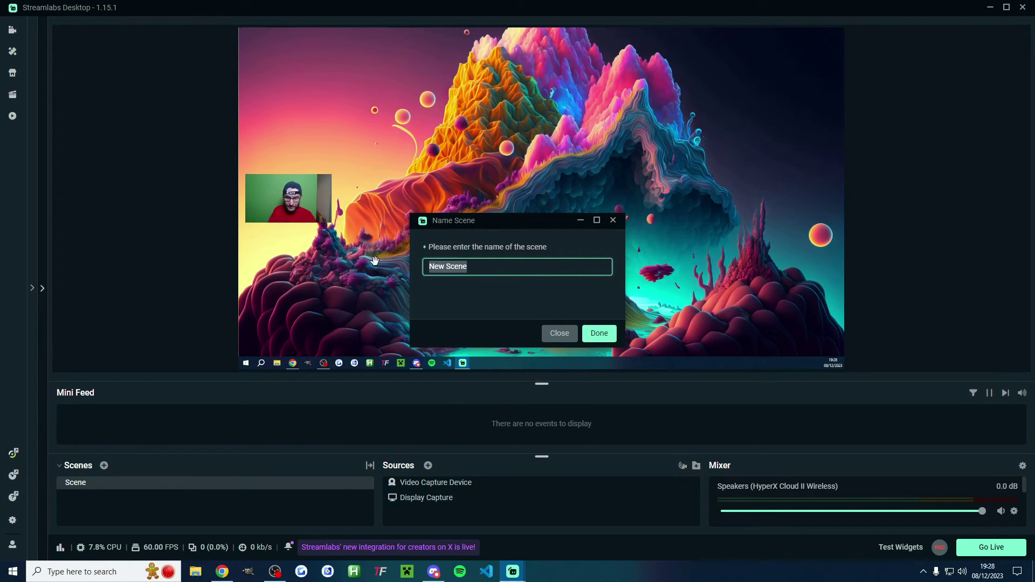
pyautogui.write('Camera Only')
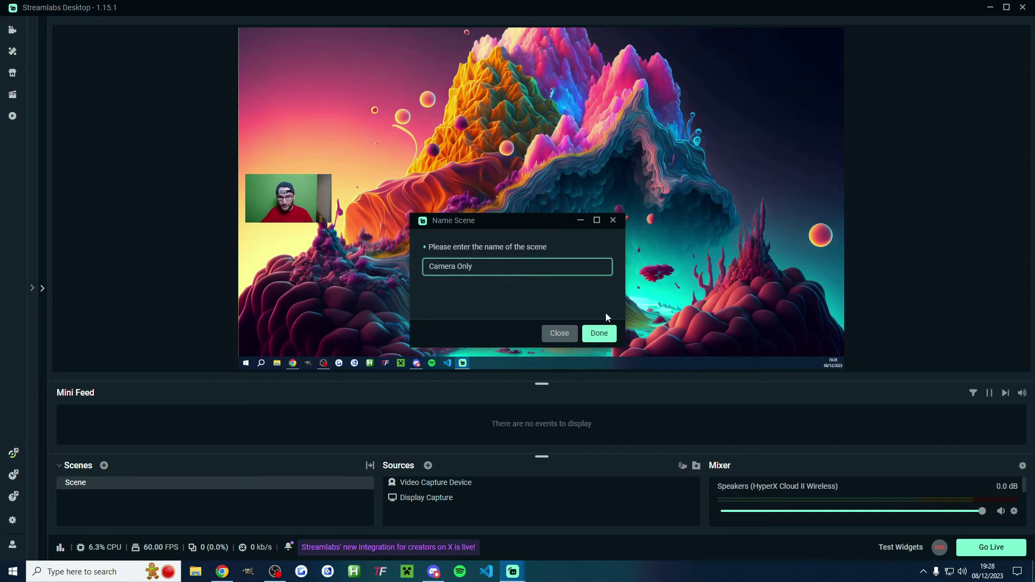
pyautogui.click(601, 333)
# - Add the existing Video Capture Device to Camera Only, then return to the main Scene
pyautogui.click(428, 466)
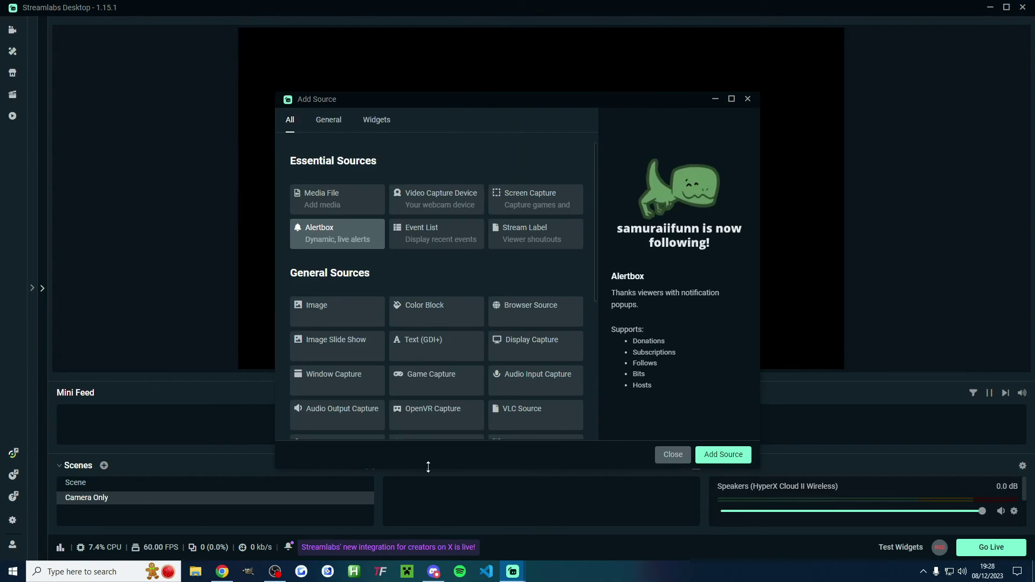
pyautogui.click(446, 202)
pyautogui.click(723, 455)
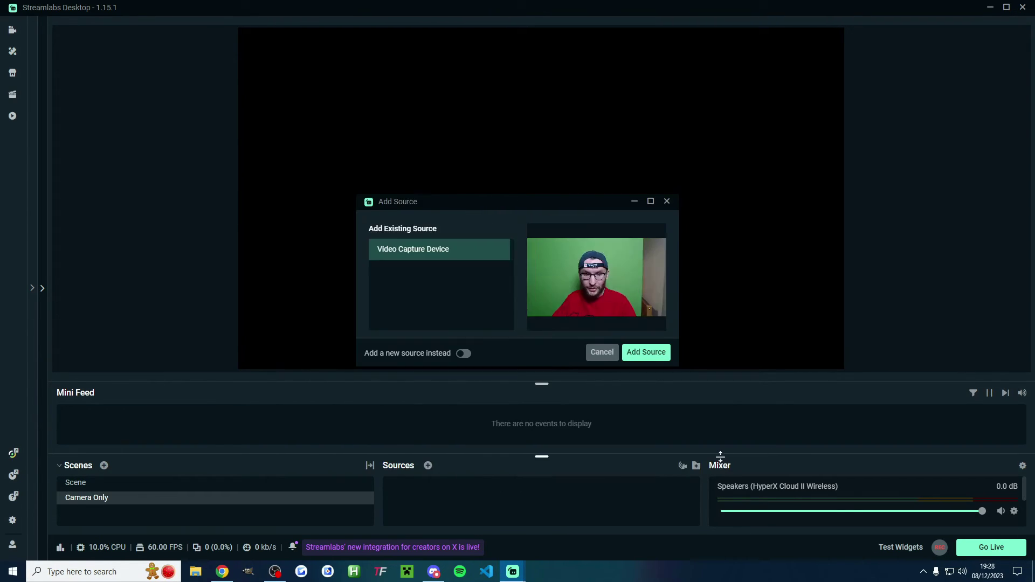
pyautogui.click(645, 351)
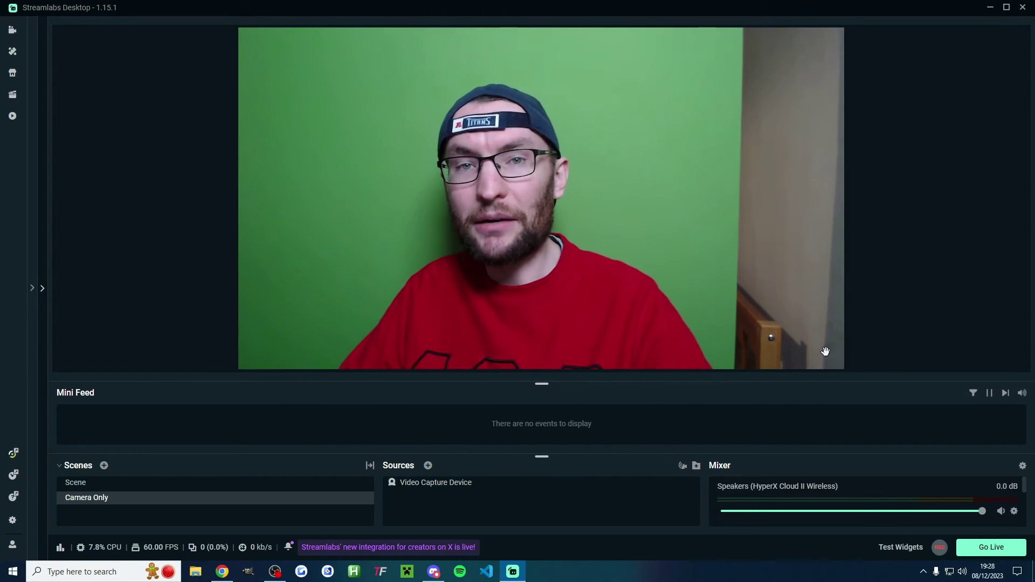
pyautogui.click(108, 483)
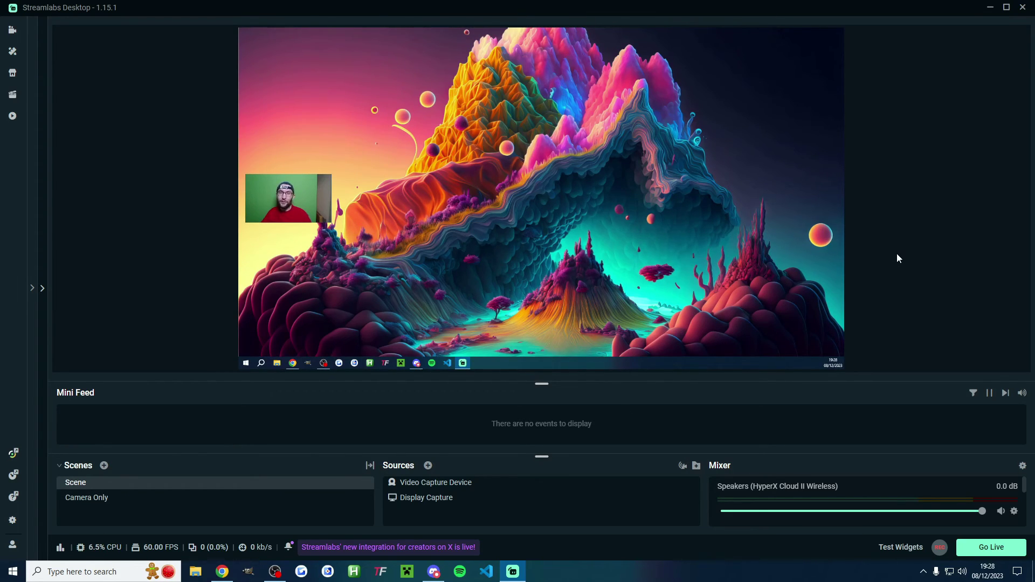
# - Open the Go Live window and focus the X (Twitter) title field
pyautogui.click(992, 548)
pyautogui.click(604, 350)
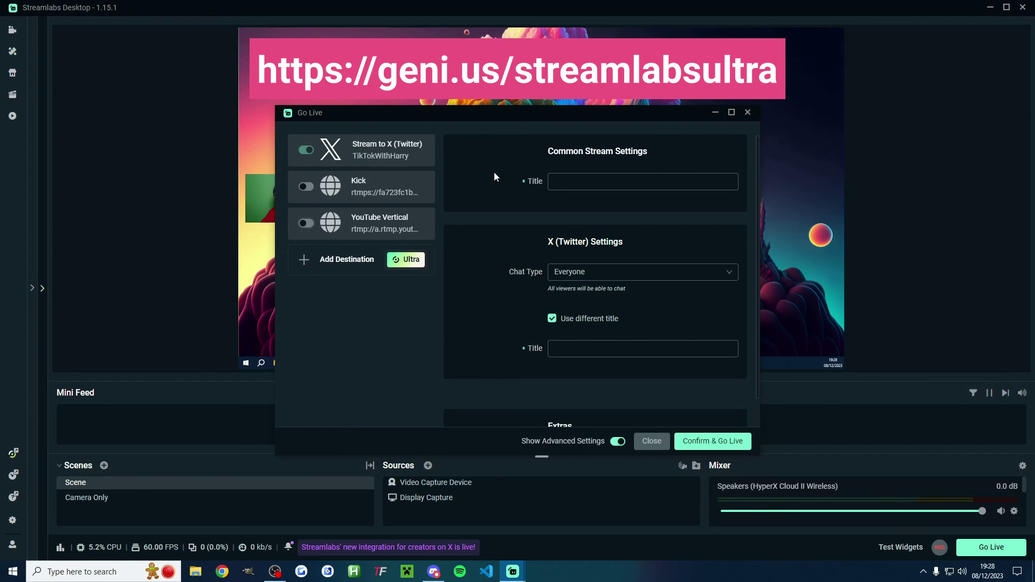
pyautogui.scroll(-1, 611, 194)
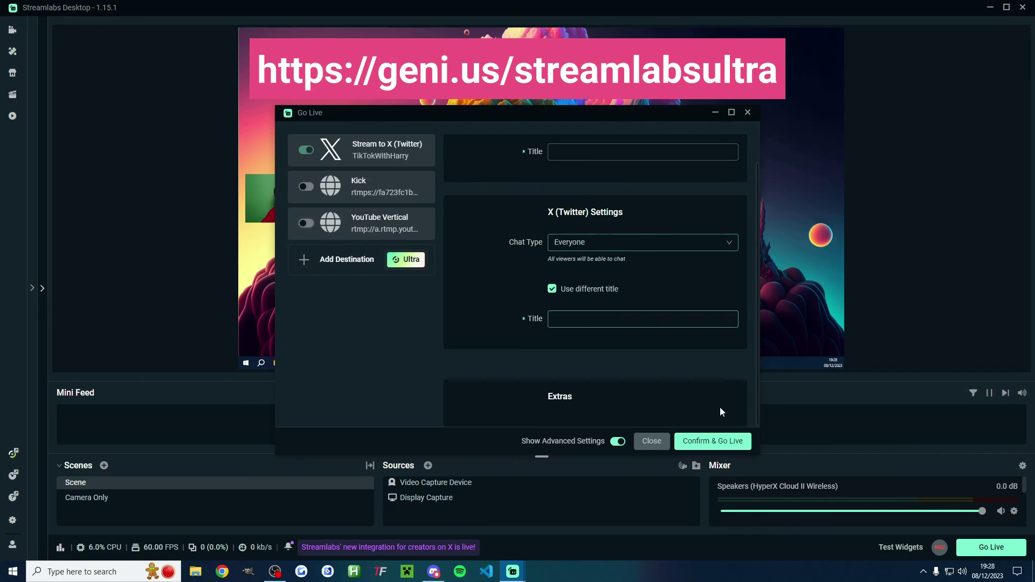